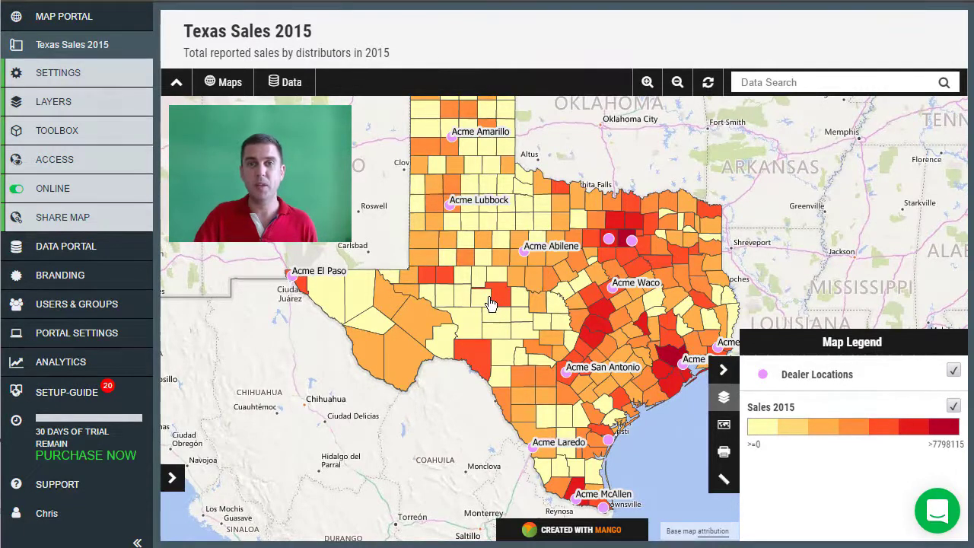
Step: Bring up Layer Settings for the Texas Sales 2015 map from the LAYERS sidebar entry
left_click(70, 105)
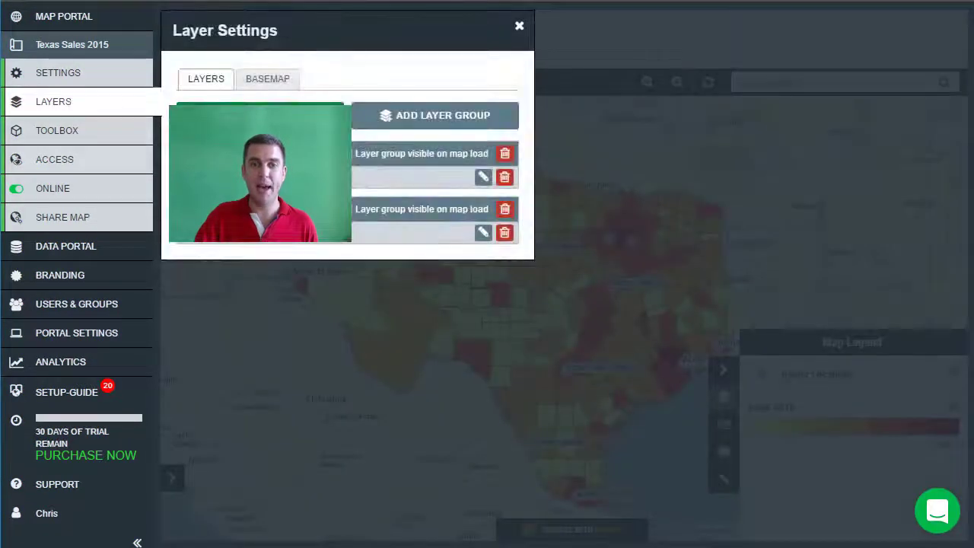
Step: Edit the Dealer Locations layer and go to its Popup options
left_click(491, 181)
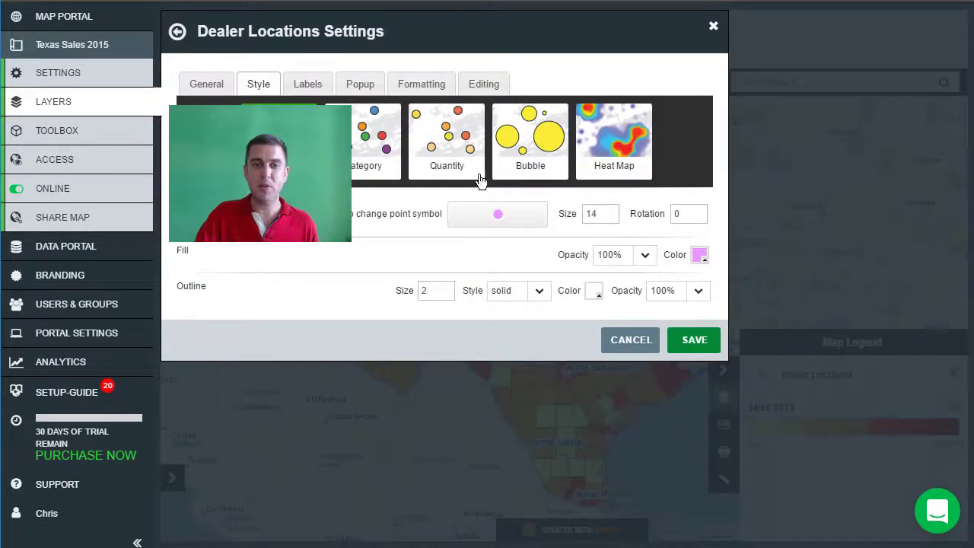
left_click(361, 85)
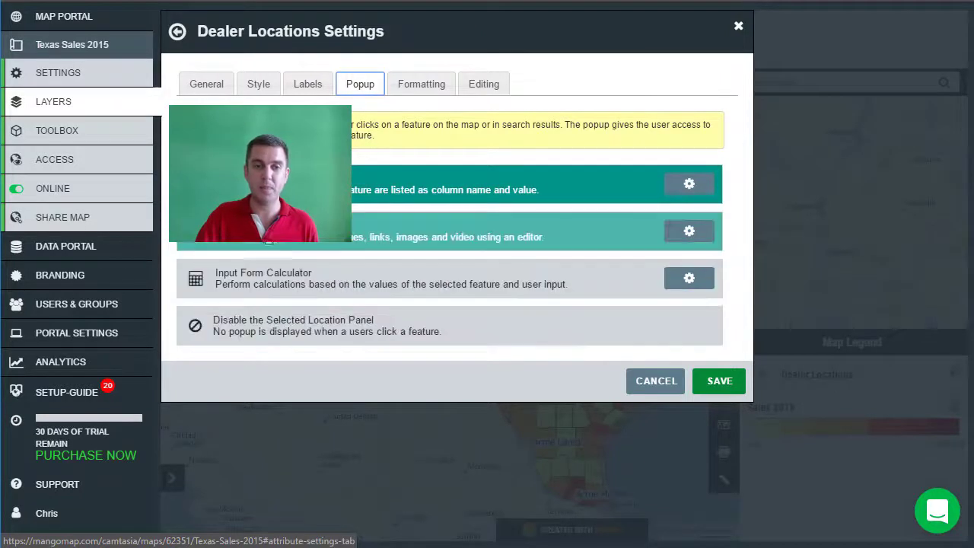
Step: Start a custom editor popup titled with the {name} attribute and select the old attribute lines
left_click(677, 234)
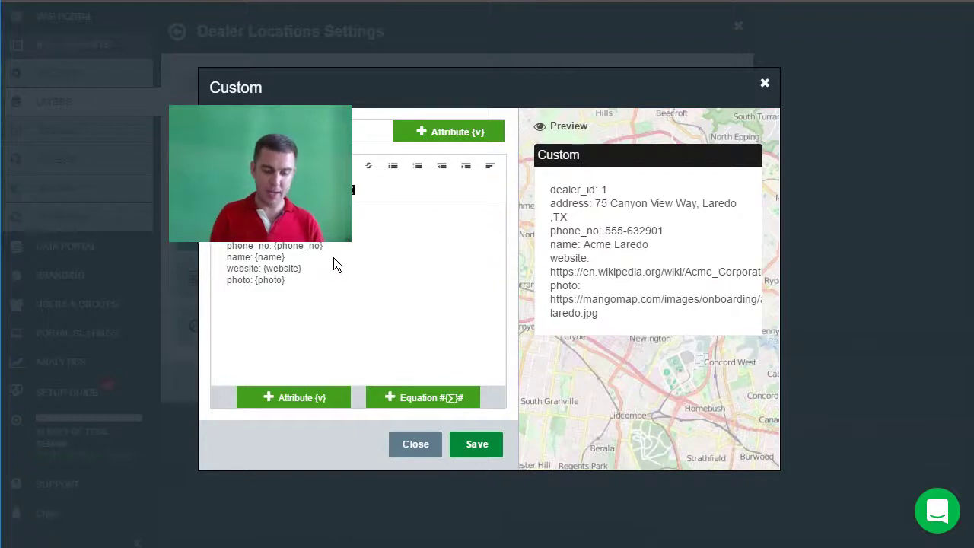
type("N")
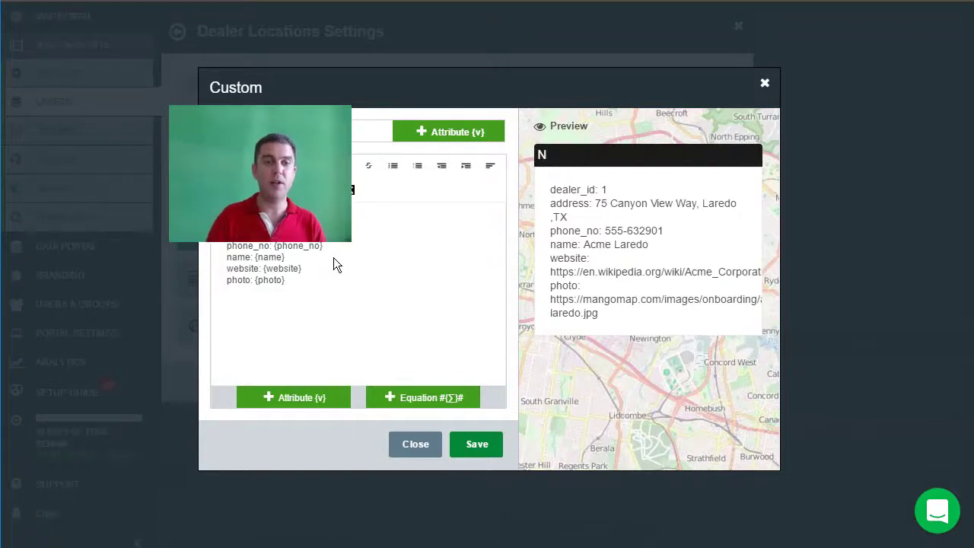
left_click(435, 133)
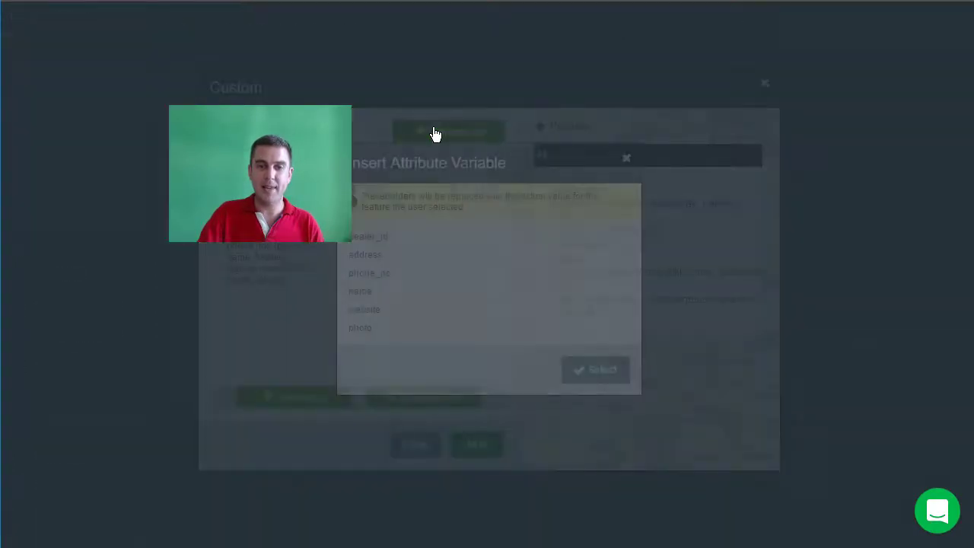
double_click(360, 297)
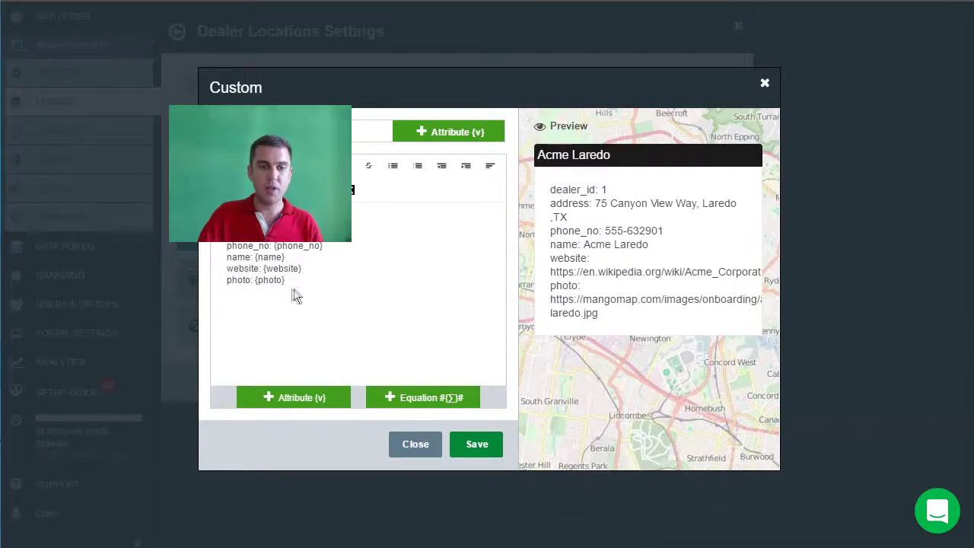
left_click_drag(296, 292, 207, 246)
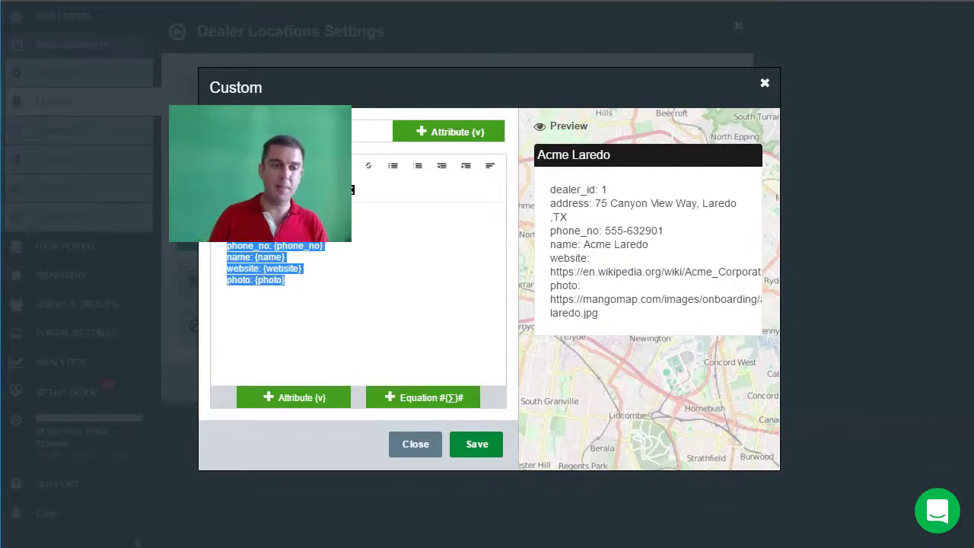
Step: Replace the attribute lines with an 'Address:' label followed by the {address} attribute
key("BackSpace")
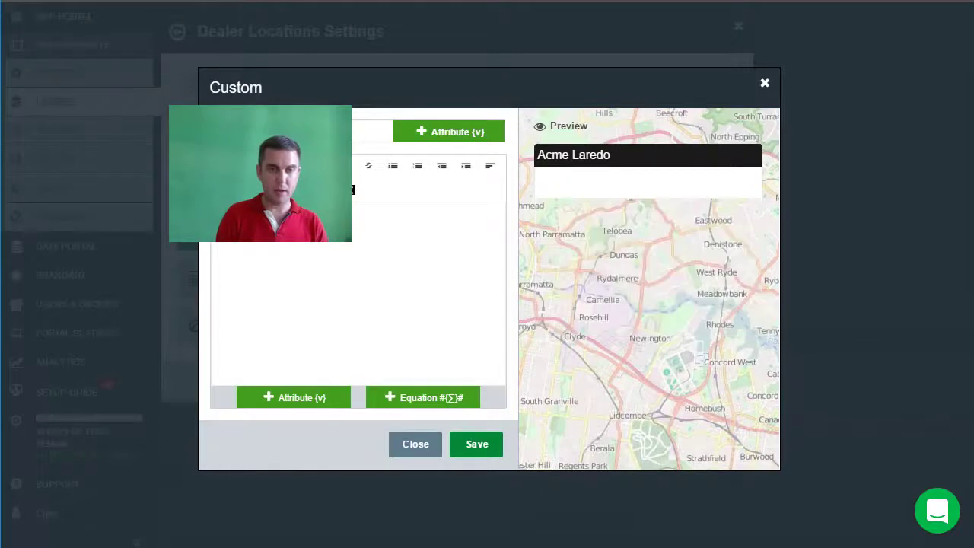
type("Address:")
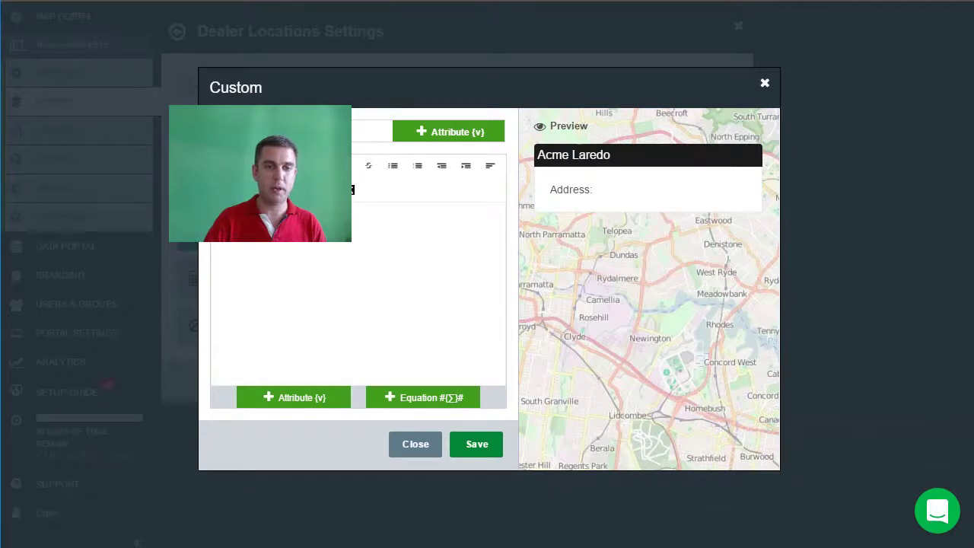
key("Return")
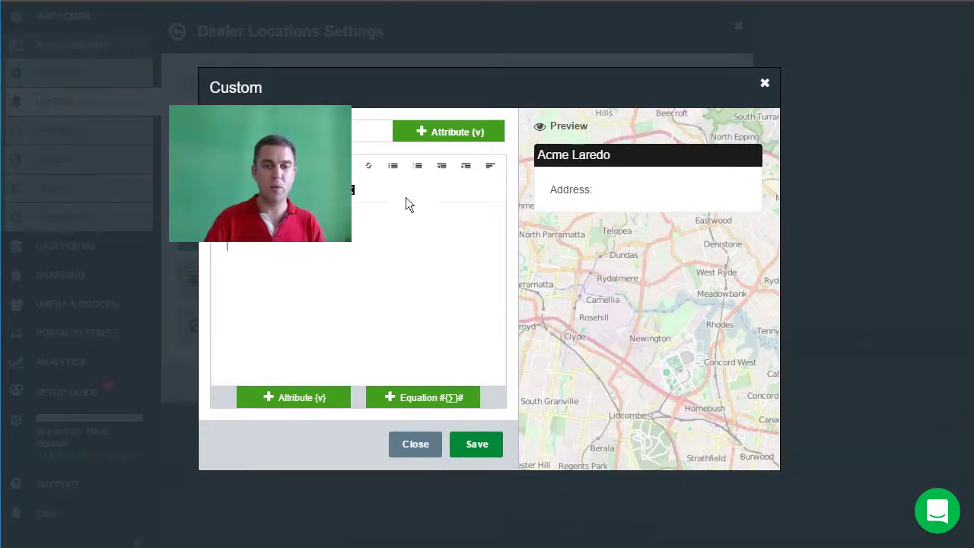
left_click(310, 399)
left_click(381, 261)
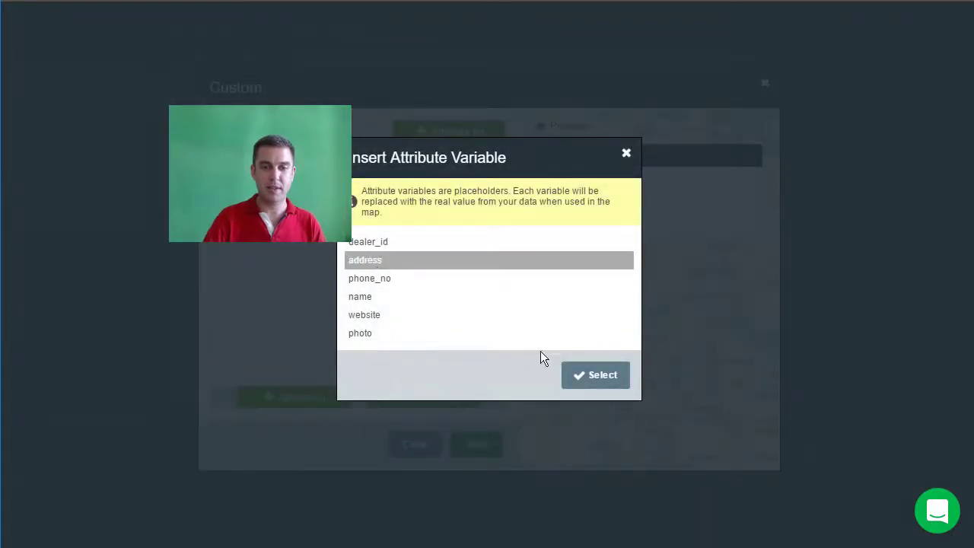
left_click(599, 376)
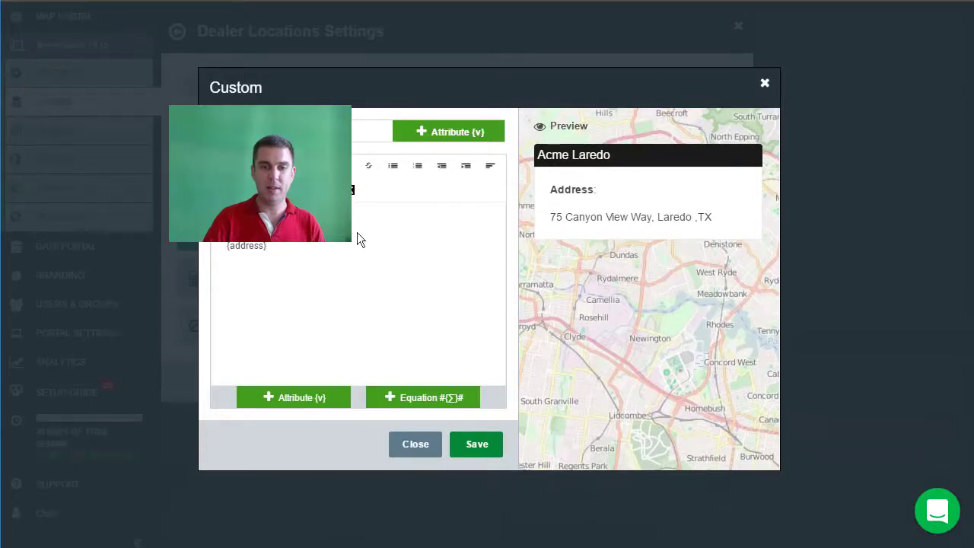
key("Return")
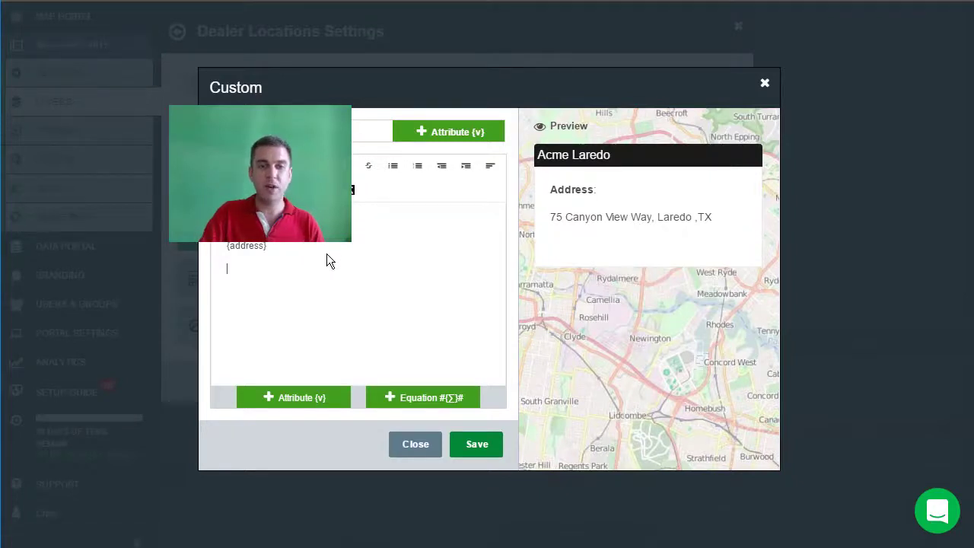
Step: Insert a {photo} attribute image below the address and save the custom popup
left_click(349, 190)
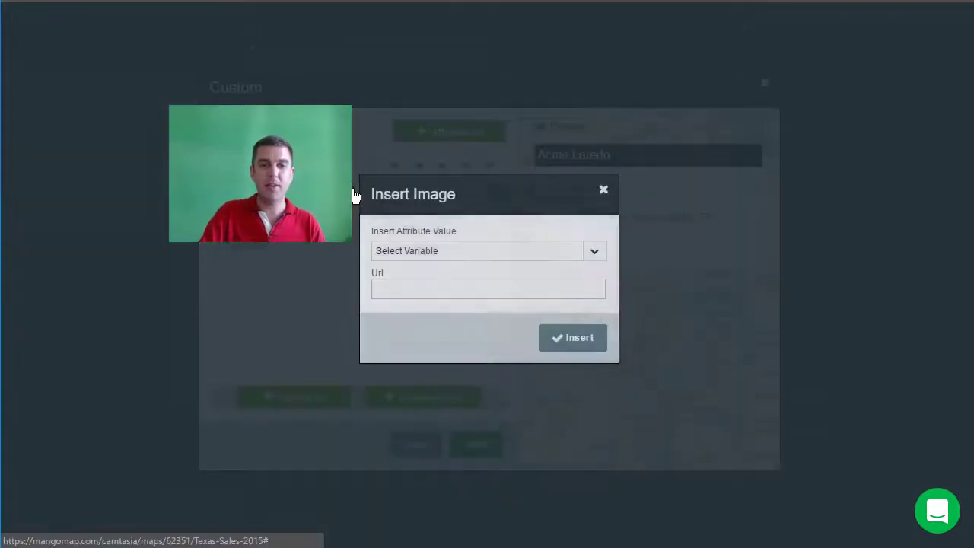
left_click(489, 253)
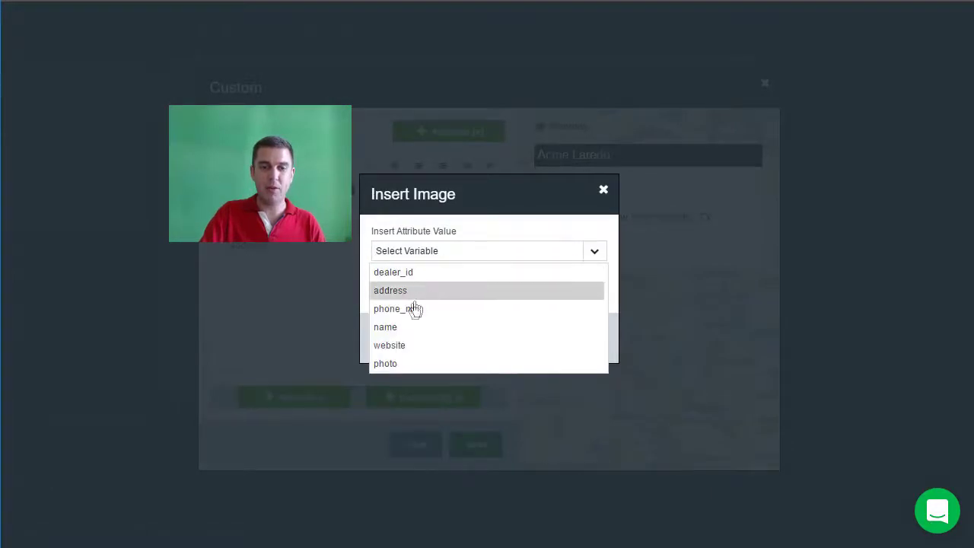
left_click(389, 368)
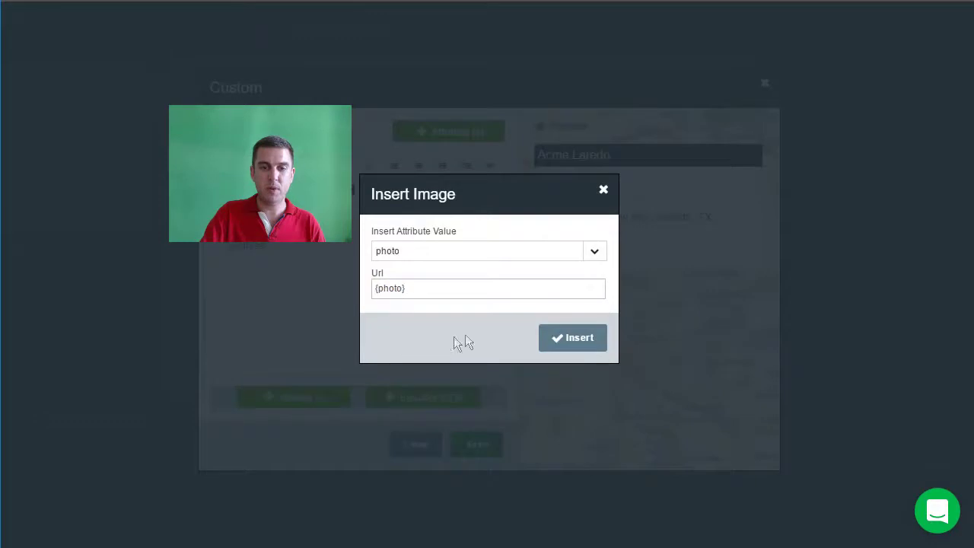
left_click(573, 339)
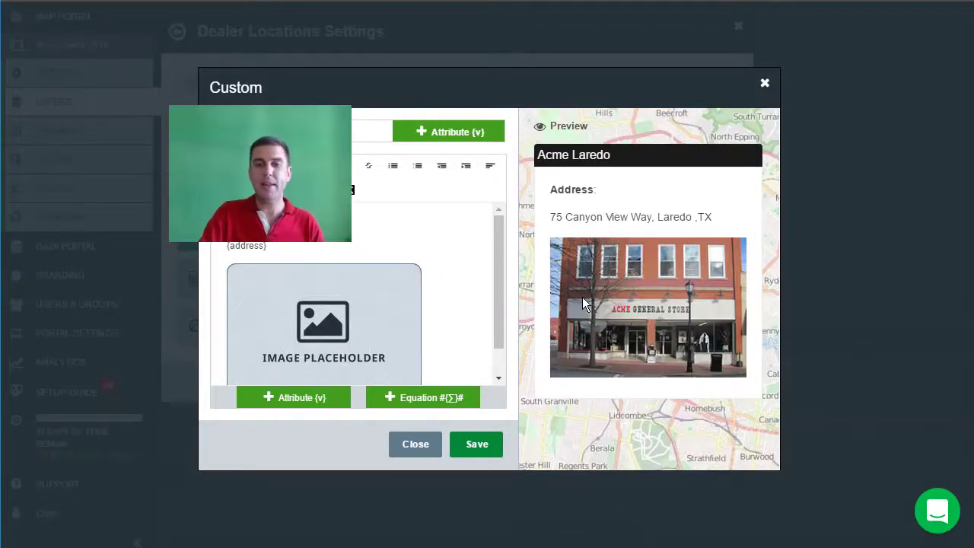
left_click(479, 446)
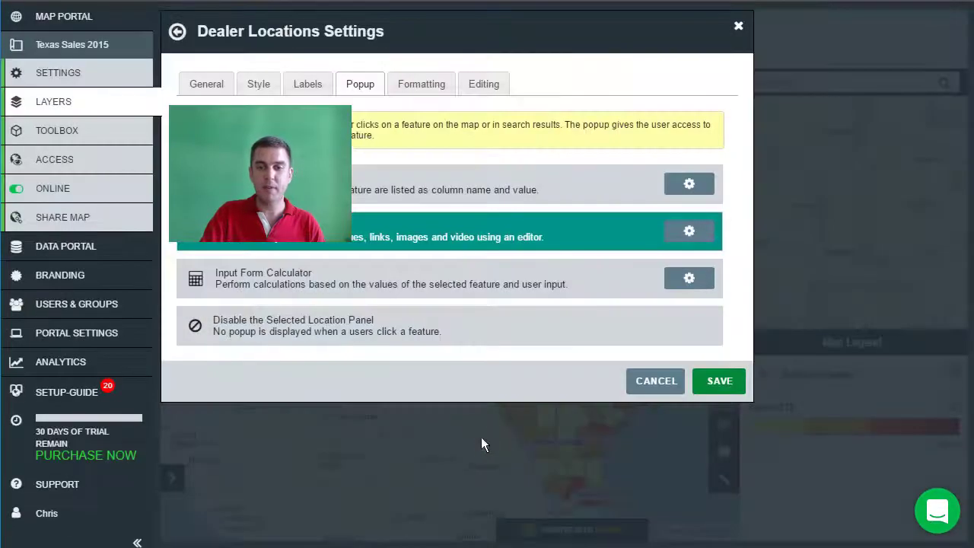
Step: Save the Dealer Locations layer settings and collapse the Acme Lubbock details panel on the map
left_click(718, 390)
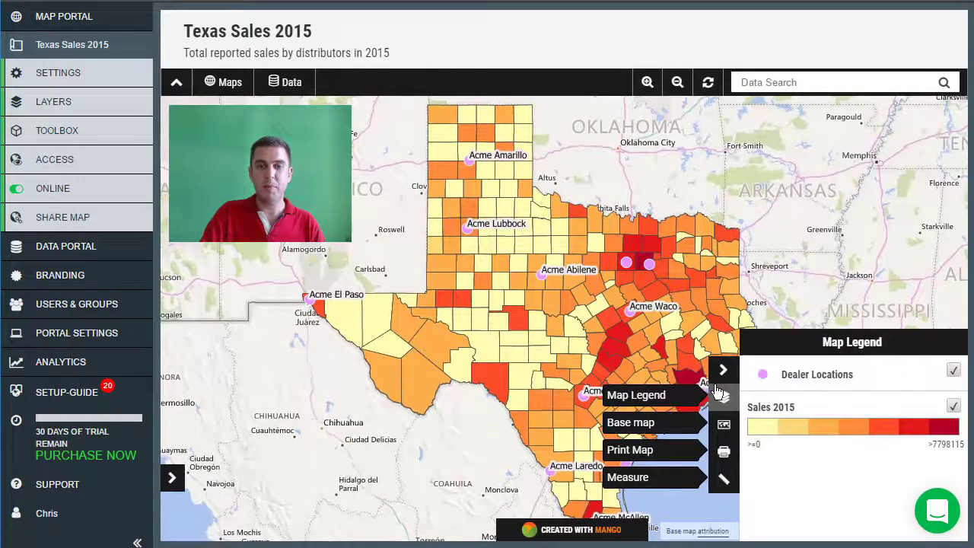
left_click(467, 234)
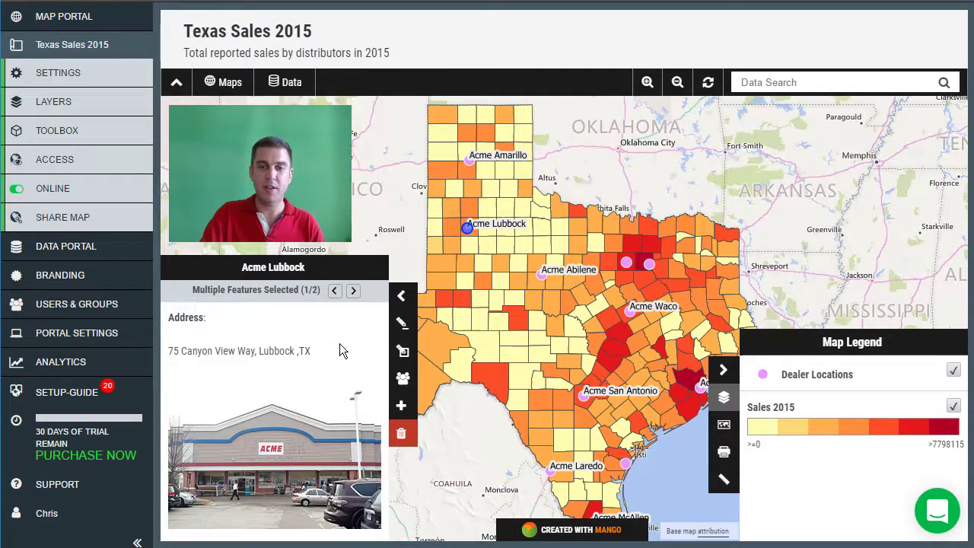
left_click(404, 296)
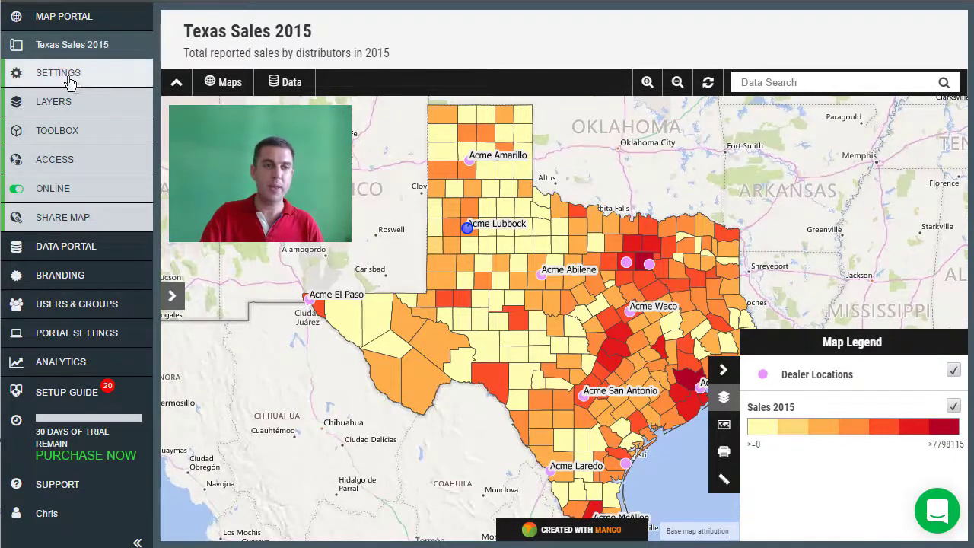
left_click(68, 76)
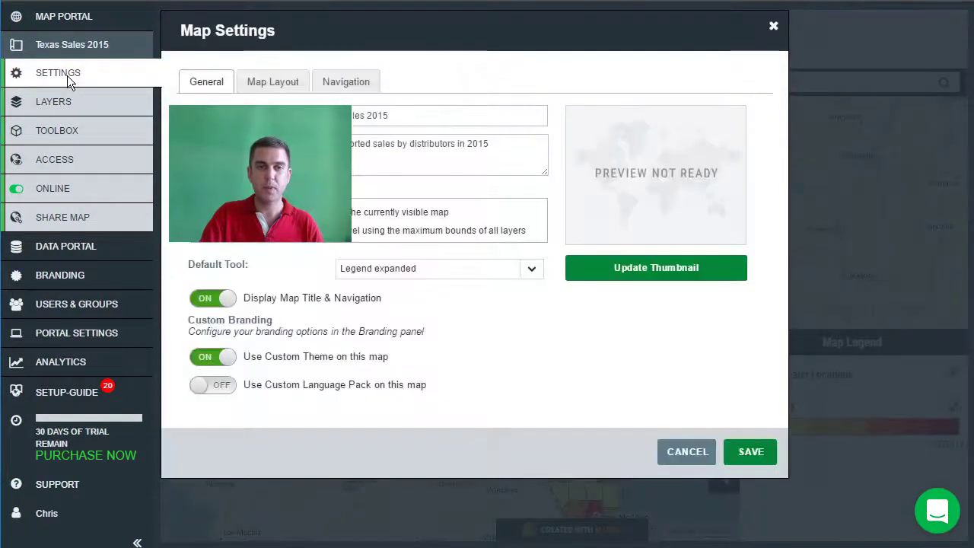
Step: Paste the prepared 2016 Summary content into the Map Layout side panel and save it
left_click(266, 84)
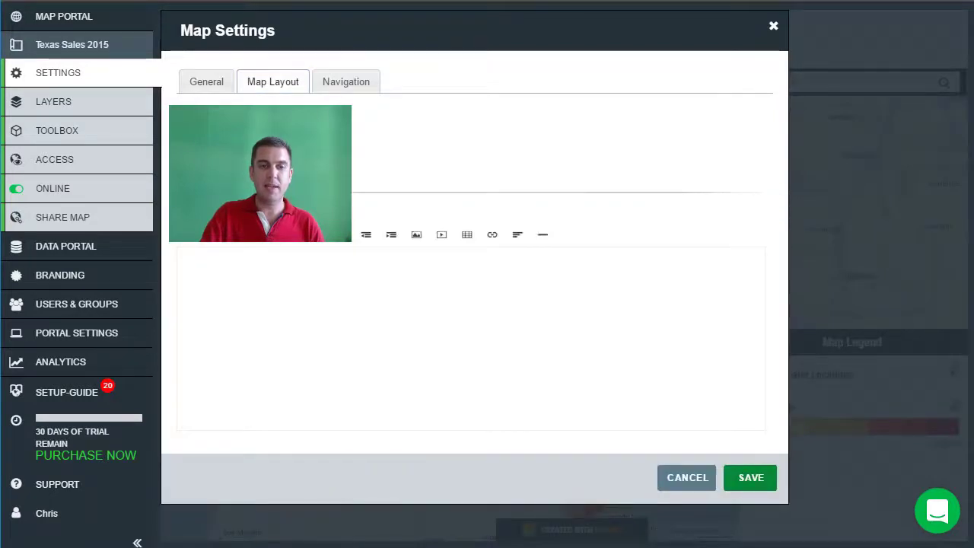
left_click(243, 278)
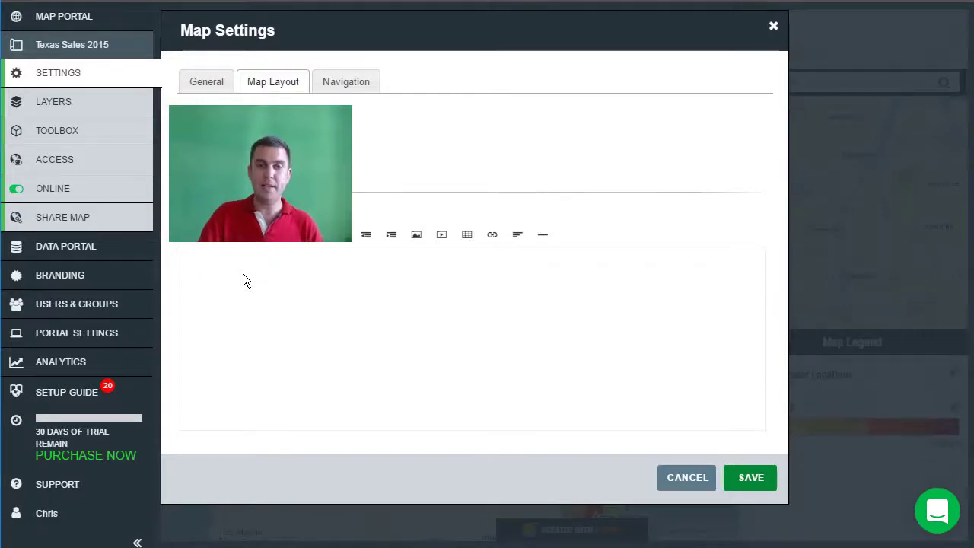
key("ctrl+v")
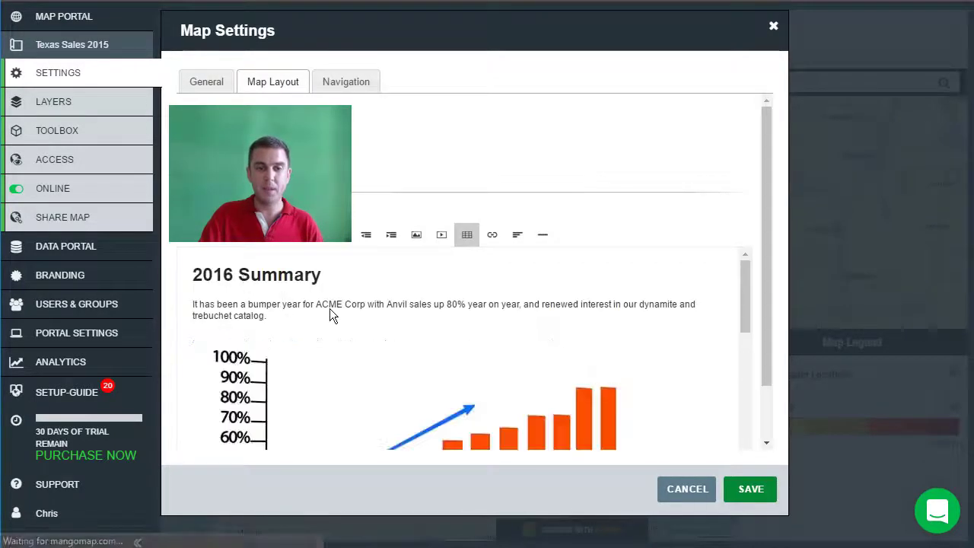
scroll(329, 308, "down", 6)
scroll(331, 314, "up", 6)
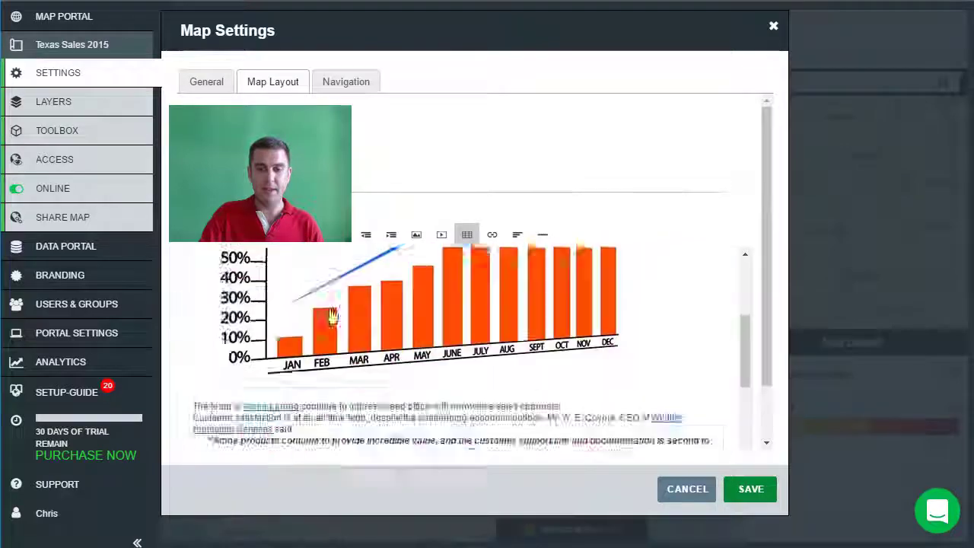
left_click(742, 491)
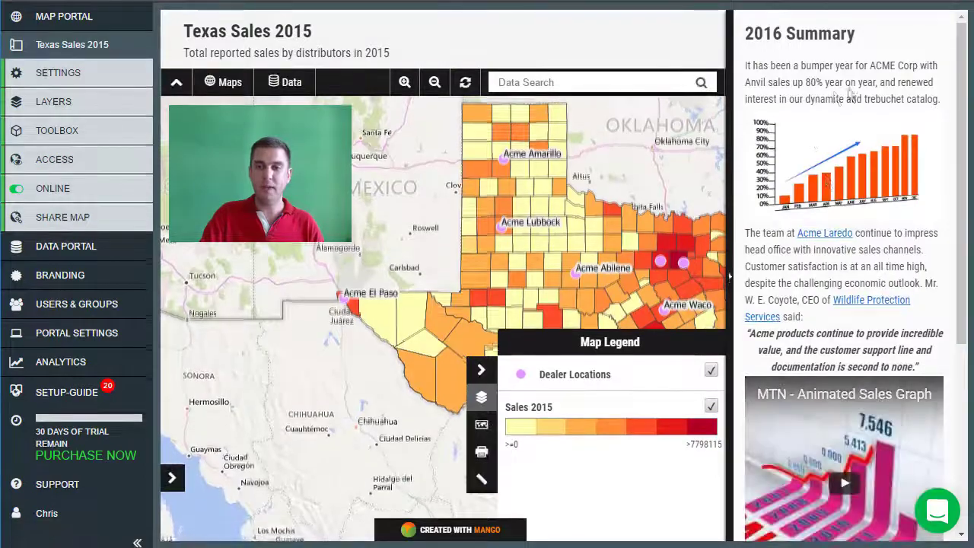
Step: Scroll the 2016 Summary panel and pan the map across Texas to review the result
left_click_drag(961, 230, 671, 211)
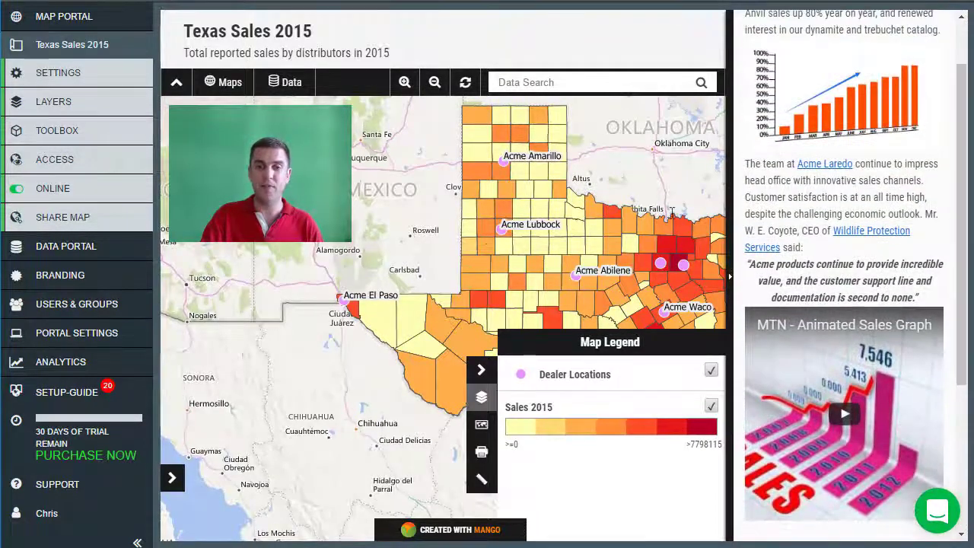
left_click_drag(523, 249, 390, 249)
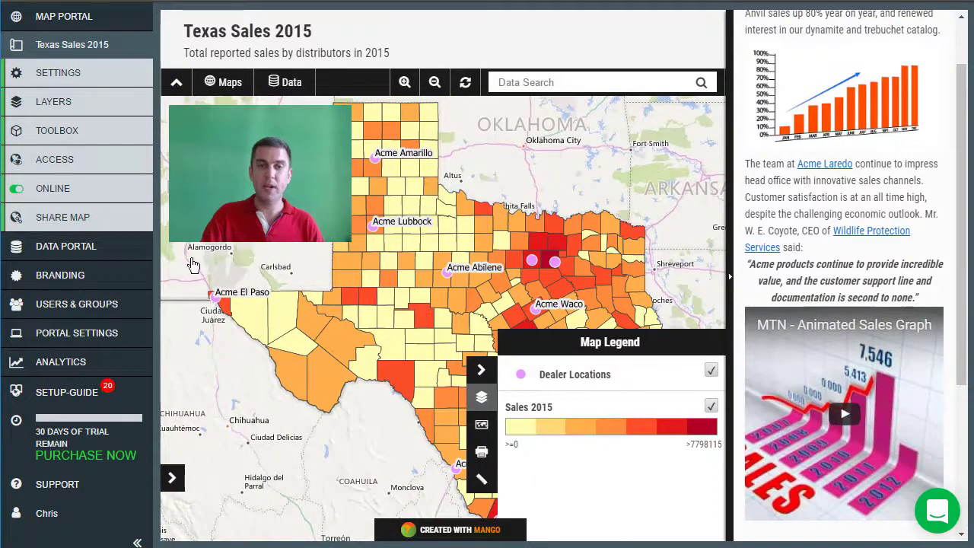
scroll(838, 214, "up", 1)
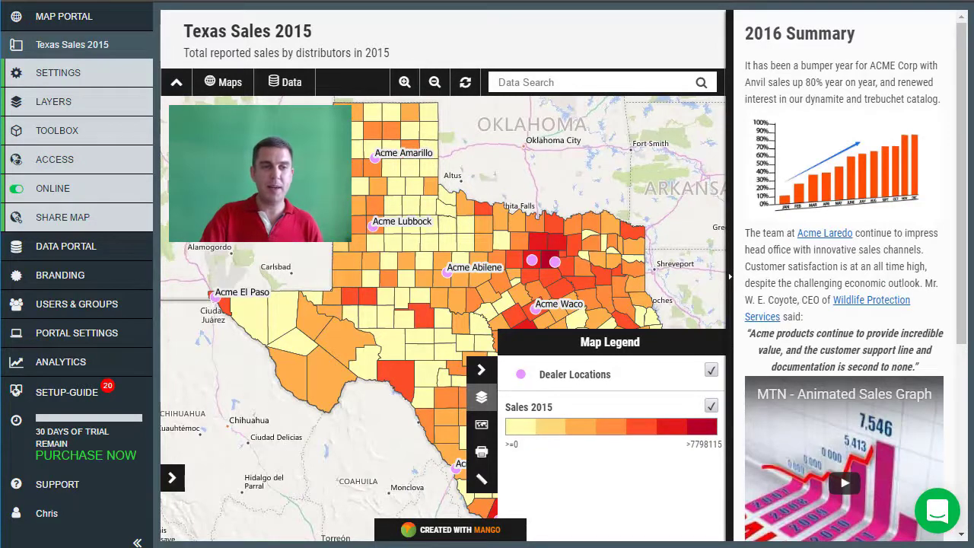
left_click(87, 74)
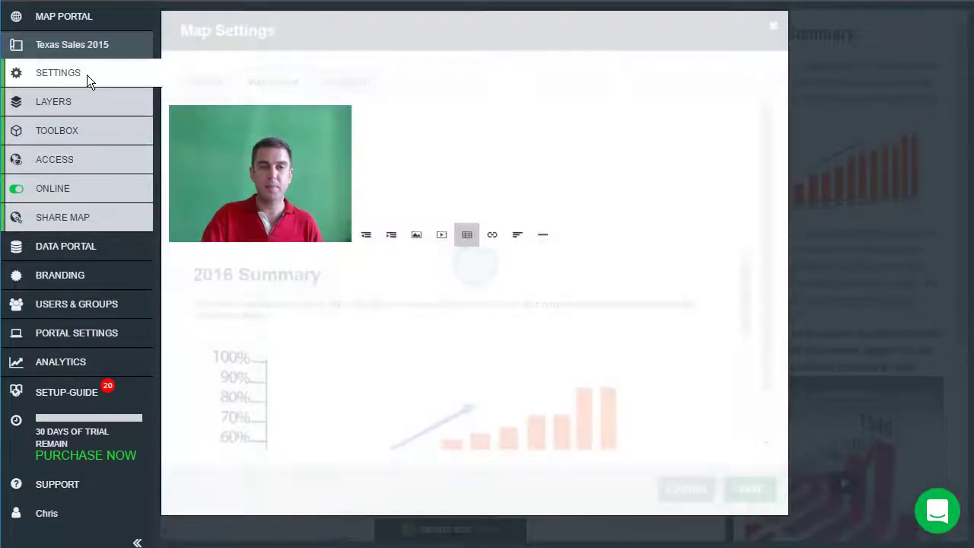
left_click(356, 86)
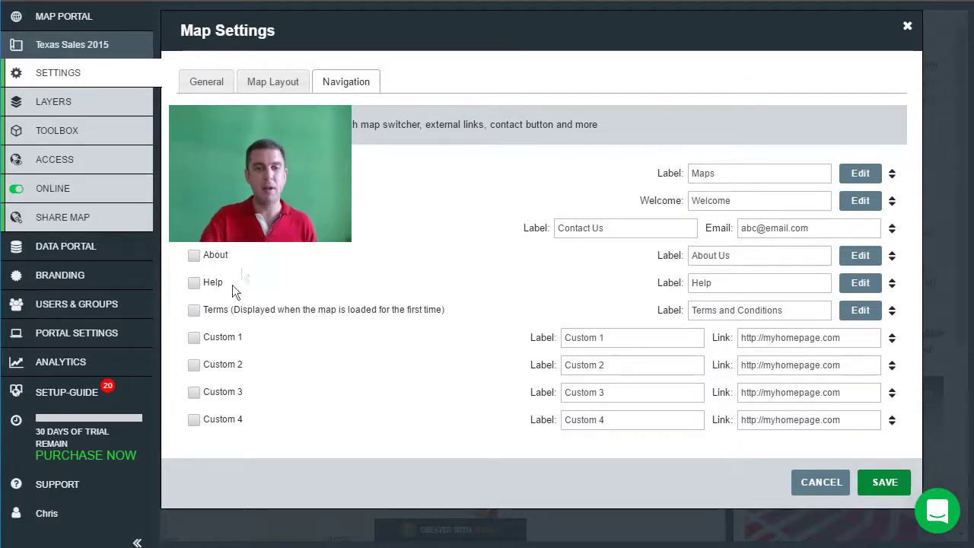
left_click(194, 338)
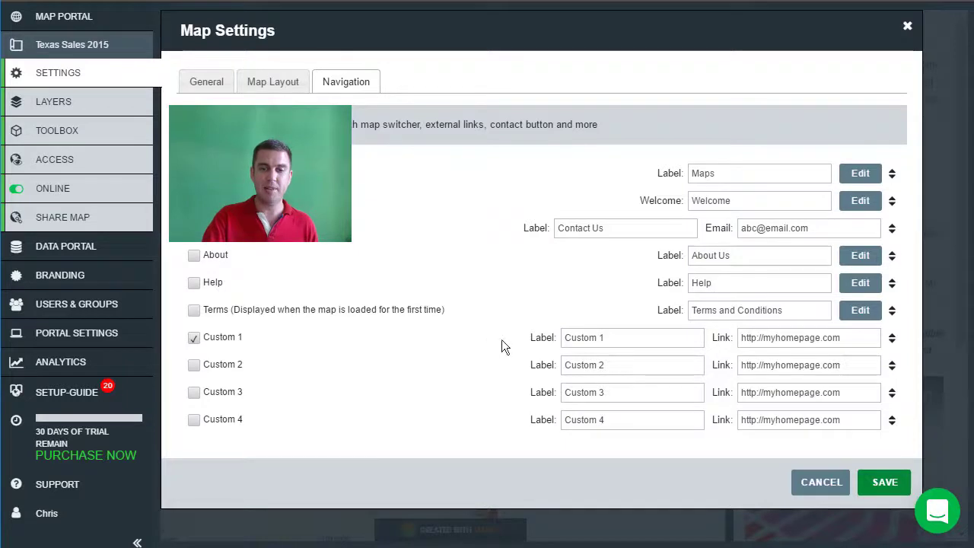
triple_click(599, 339)
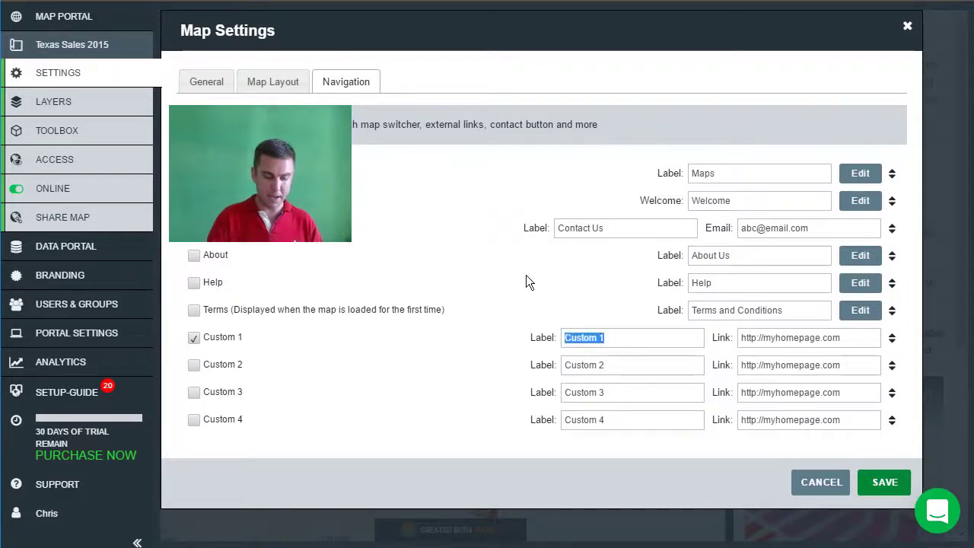
type("Hom")
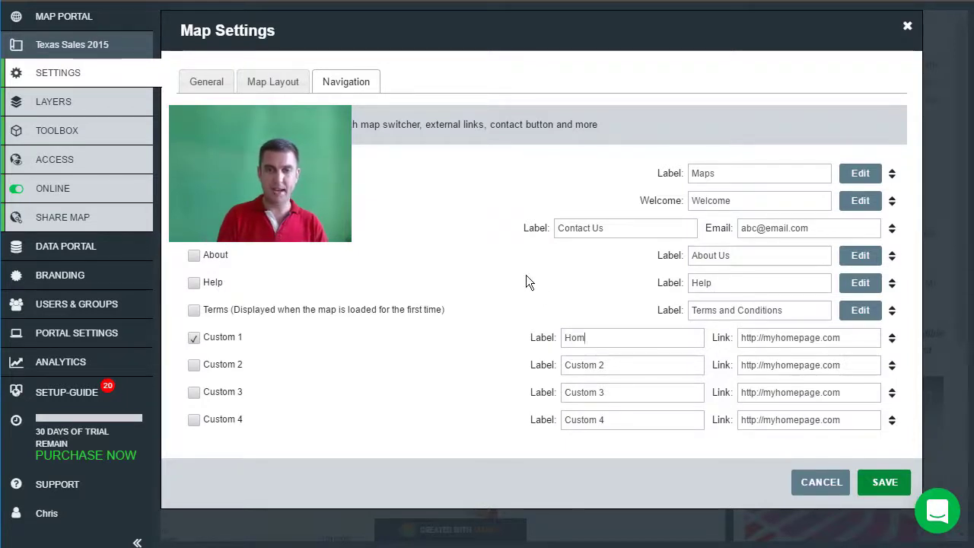
type("epage")
key("Tab")
type("ww")
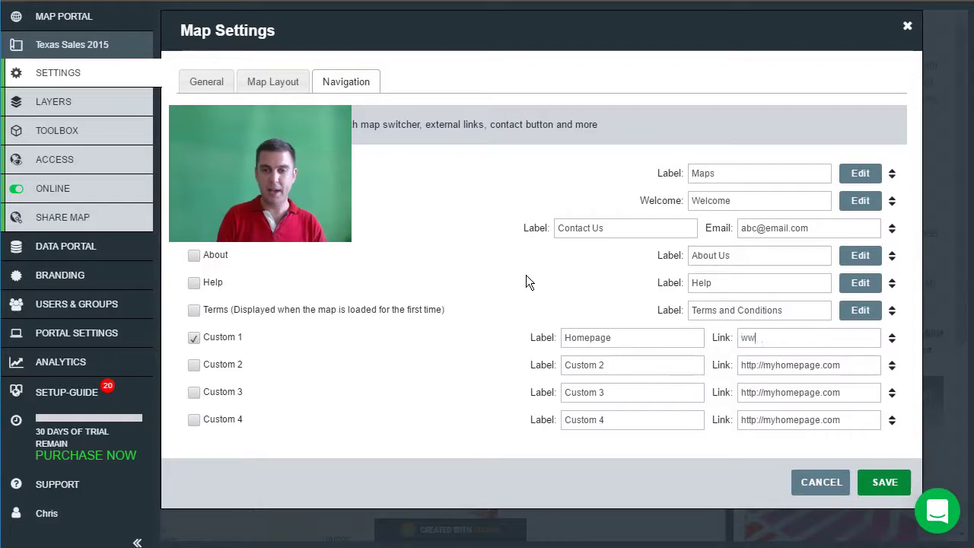
type("w.acme.eu")
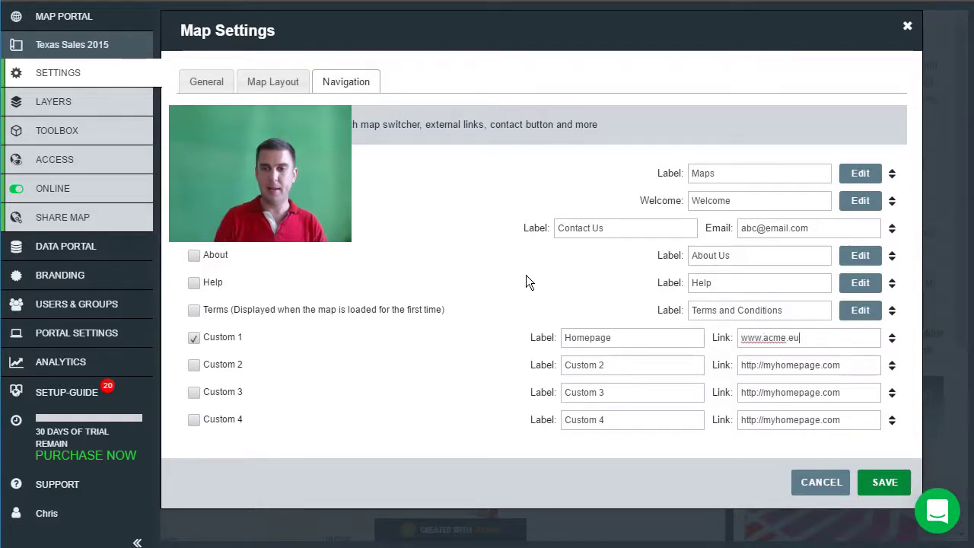
left_click(885, 482)
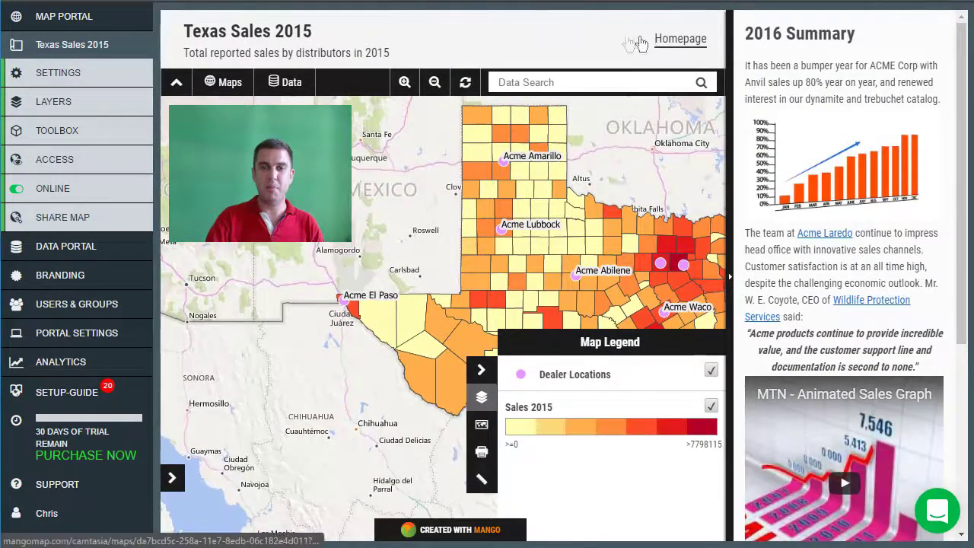
left_click(684, 47)
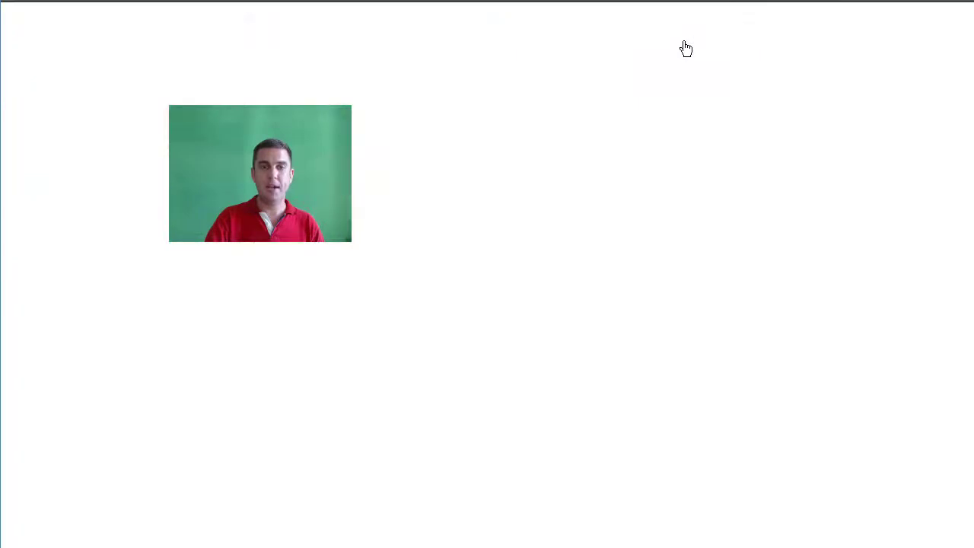